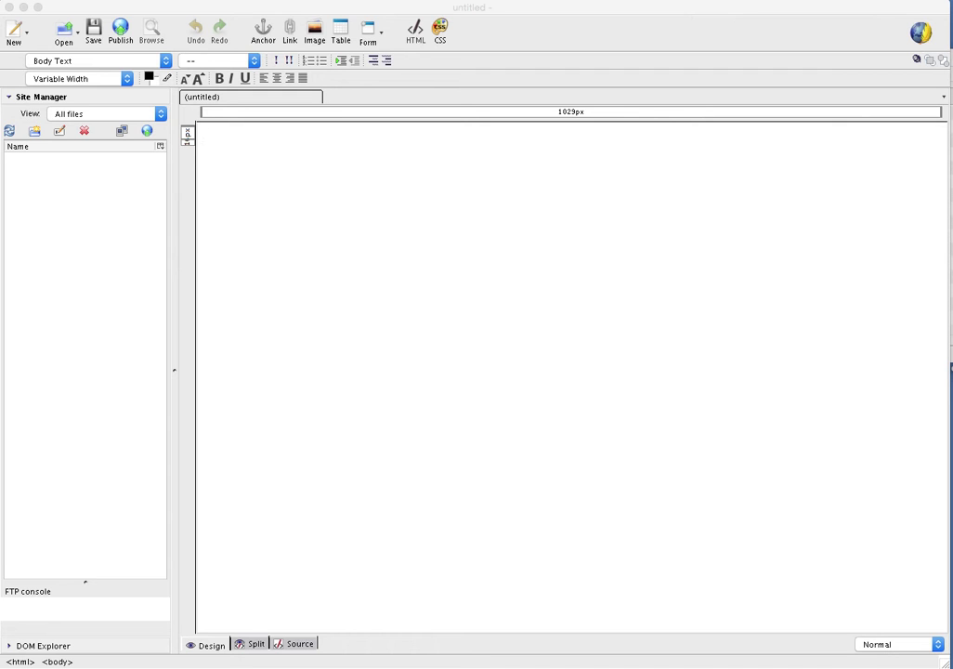
- Uncover the desktop and look inside the "Adding images folder for Kompozer" folder
{"action": "left_click_drag", "start_coordinate": [262, 5], "coordinate": [272, 383]}
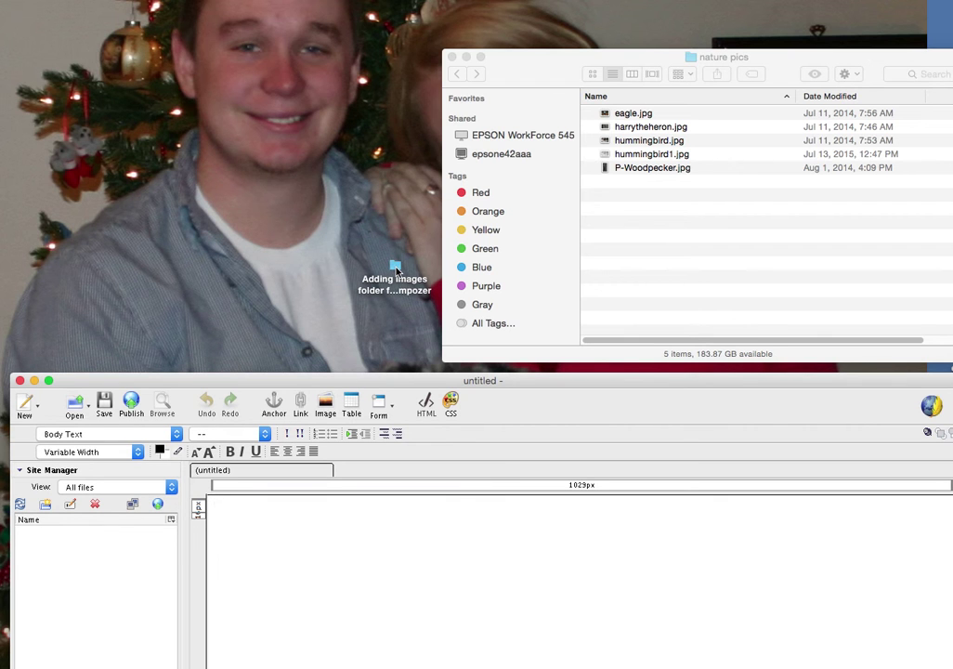
{"action": "left_click", "coordinate": [396, 268]}
{"action": "double_click", "coordinate": [396, 268]}
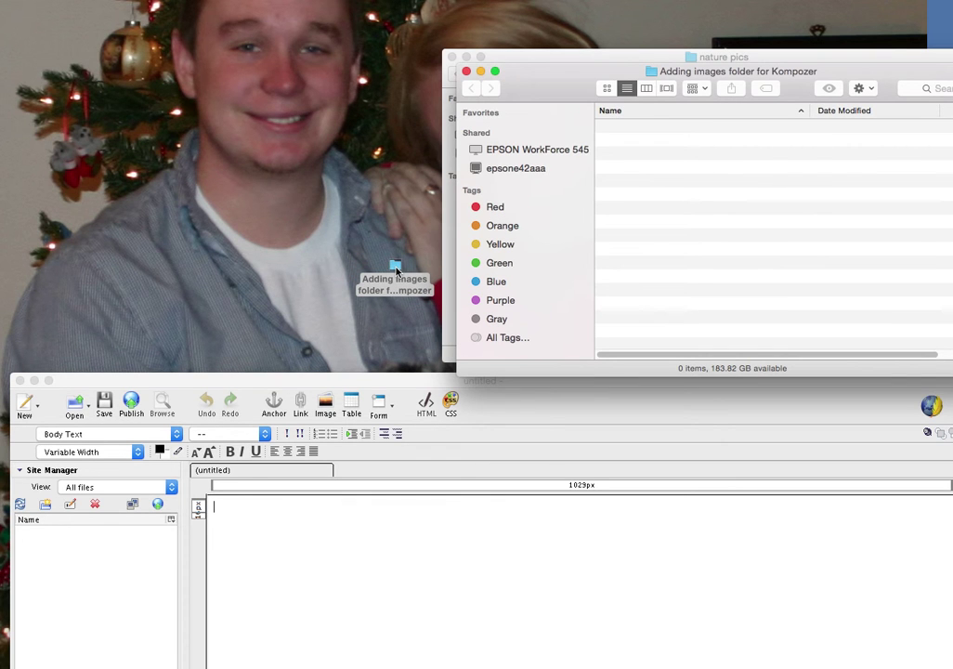
{"action": "left_click", "coordinate": [466, 71]}
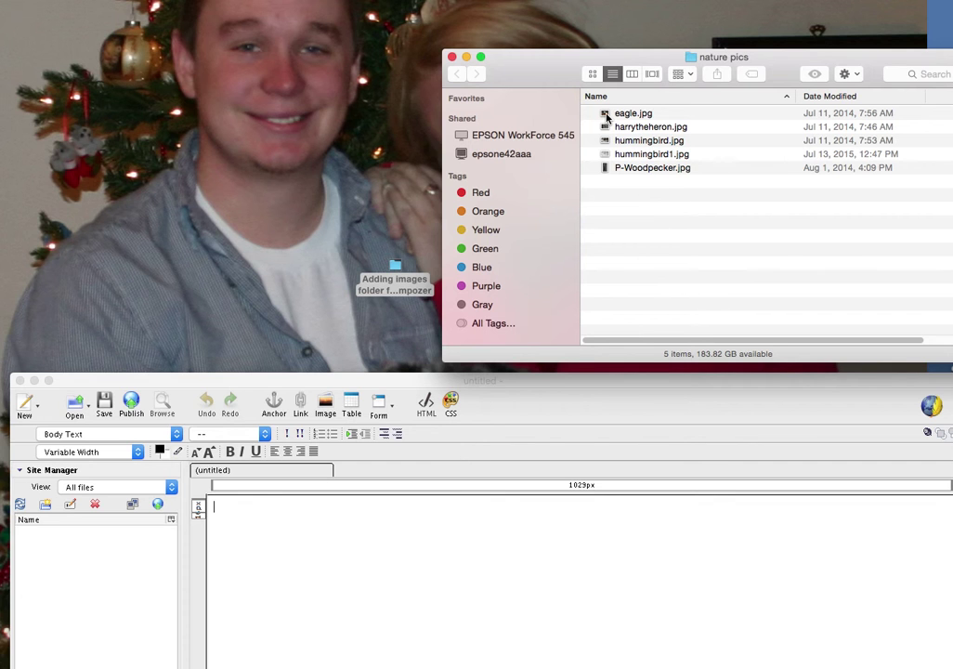
- Move eagle.jpg, P-Woodpecker.jpg, hummingbird1.jpg and hummingbird.jpg from "nature pics" into "Adding images folder for Kompozer", and set the source folder window aside
{"action": "left_click_drag", "start_coordinate": [606, 115], "coordinate": [394, 277]}
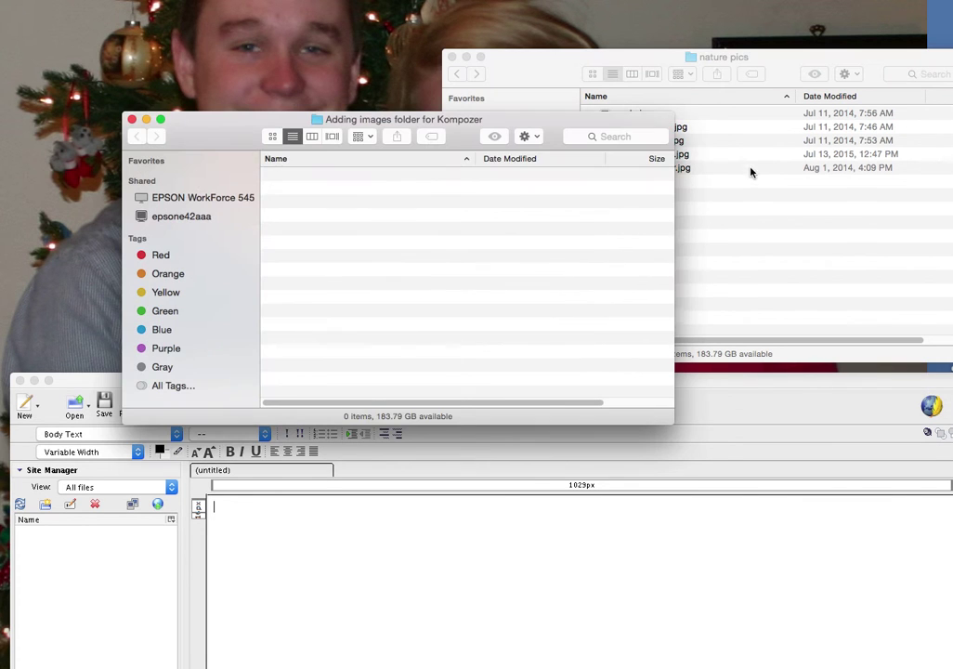
{"action": "left_click", "coordinate": [748, 94]}
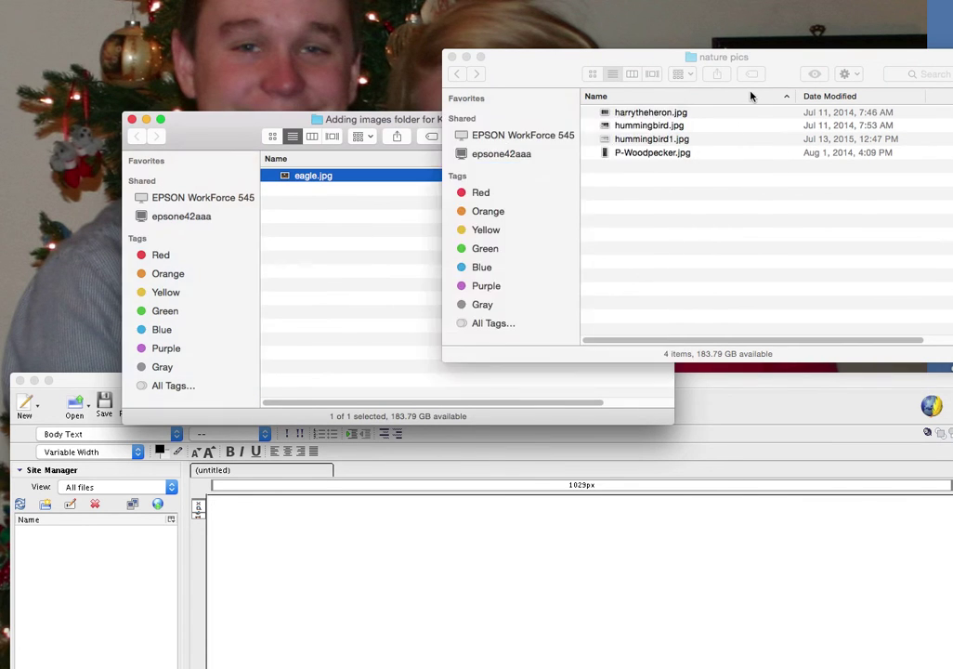
{"action": "left_click", "coordinate": [749, 94]}
{"action": "left_click_drag", "start_coordinate": [608, 129], "coordinate": [296, 221]}
{"action": "left_click_drag", "start_coordinate": [608, 113], "coordinate": [291, 216]}
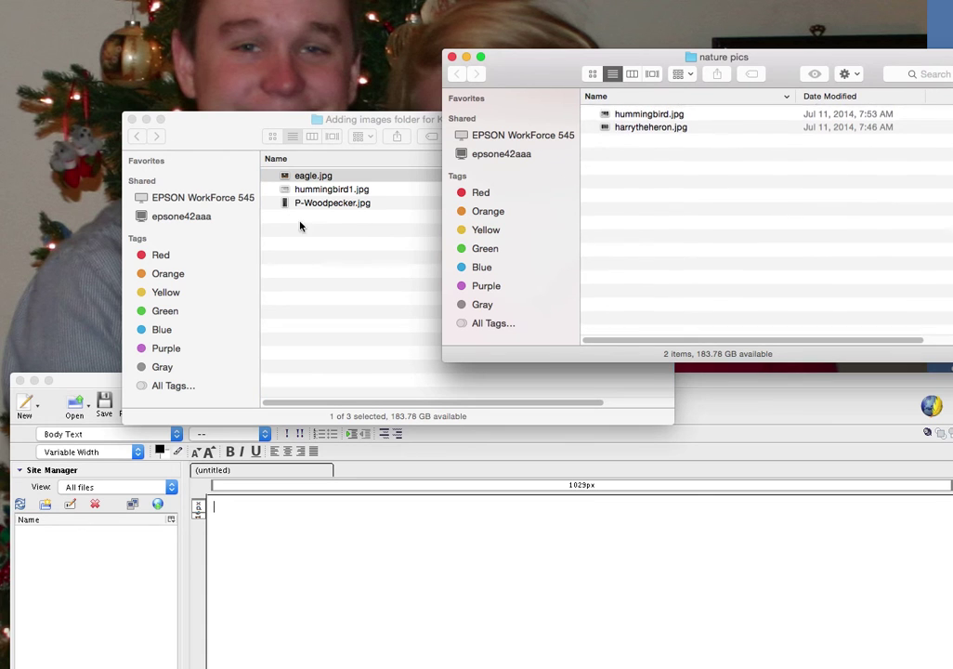
{"action": "left_click_drag", "start_coordinate": [606, 113], "coordinate": [304, 218]}
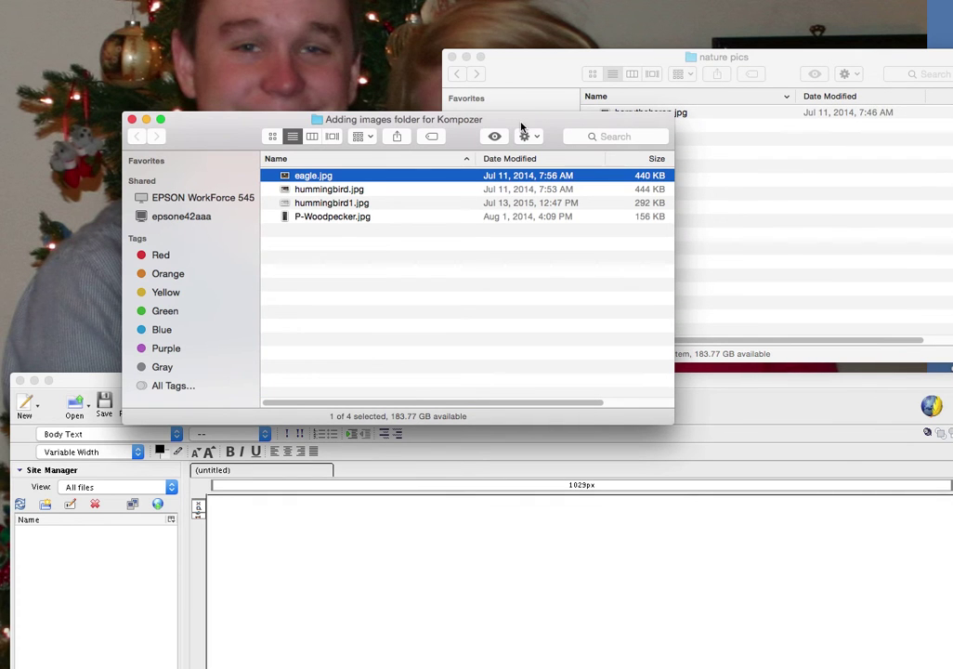
{"action": "left_click_drag", "start_coordinate": [571, 64], "coordinate": [934, 31]}
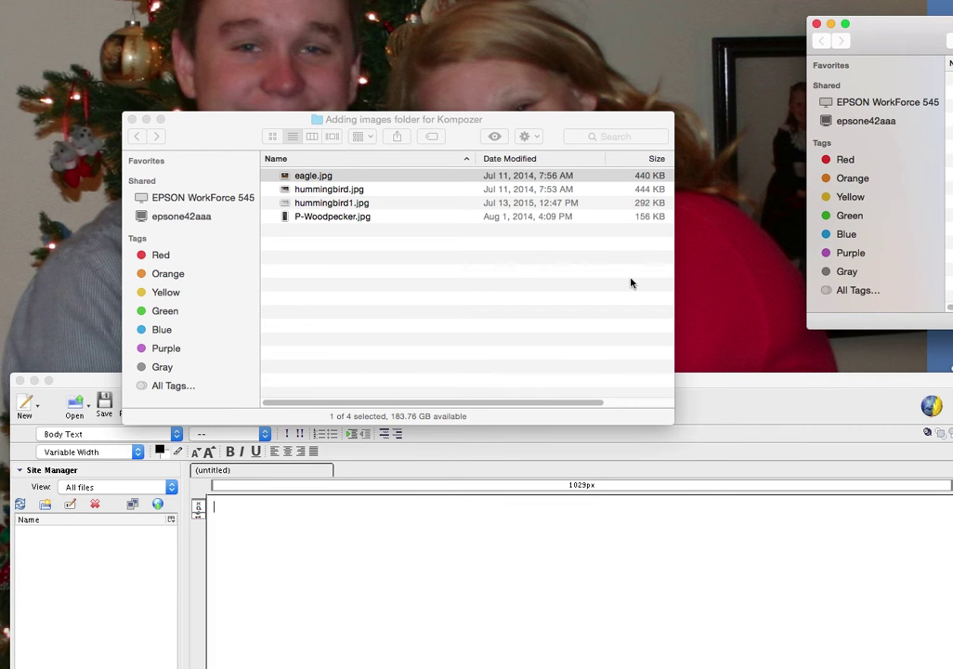
- Return to KompoZer and save the blank page, titled index.html, as index.html.html in "Adding images folder for Kompozer"
{"action": "left_click_drag", "start_coordinate": [710, 384], "coordinate": [697, 9]}
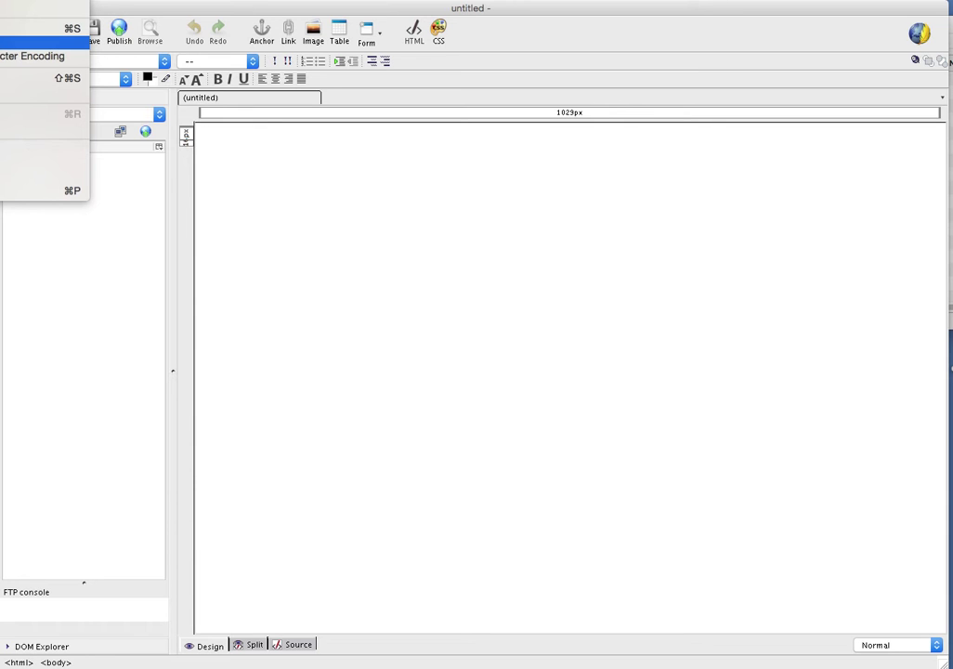
{"action": "left_click", "coordinate": [6, 41]}
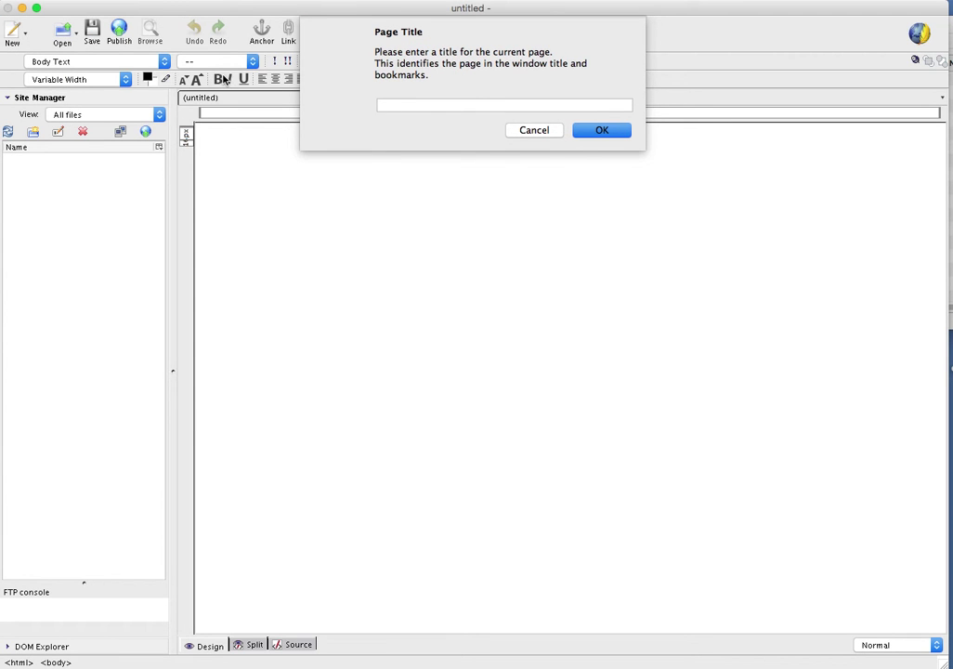
{"action": "type", "text": "index.html"}
{"action": "left_click", "coordinate": [602, 130]}
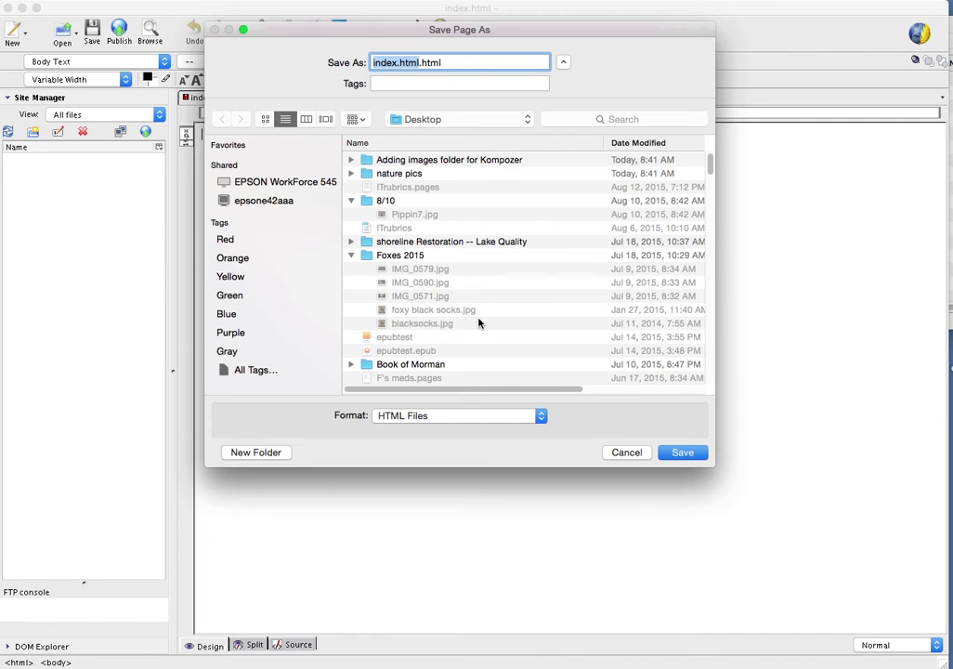
{"action": "left_click", "coordinate": [367, 164]}
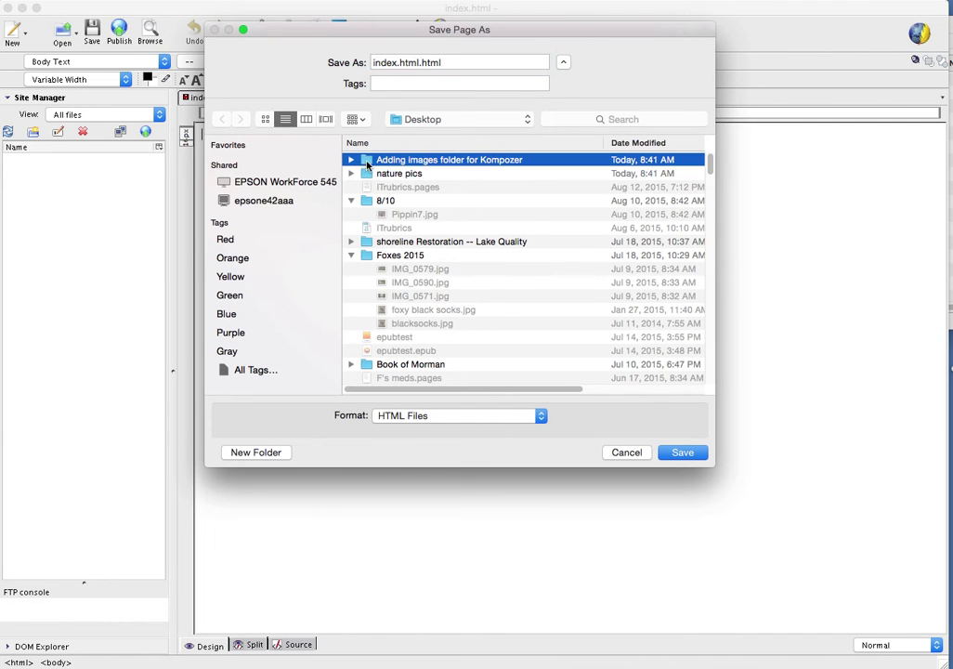
{"action": "left_click", "coordinate": [679, 454]}
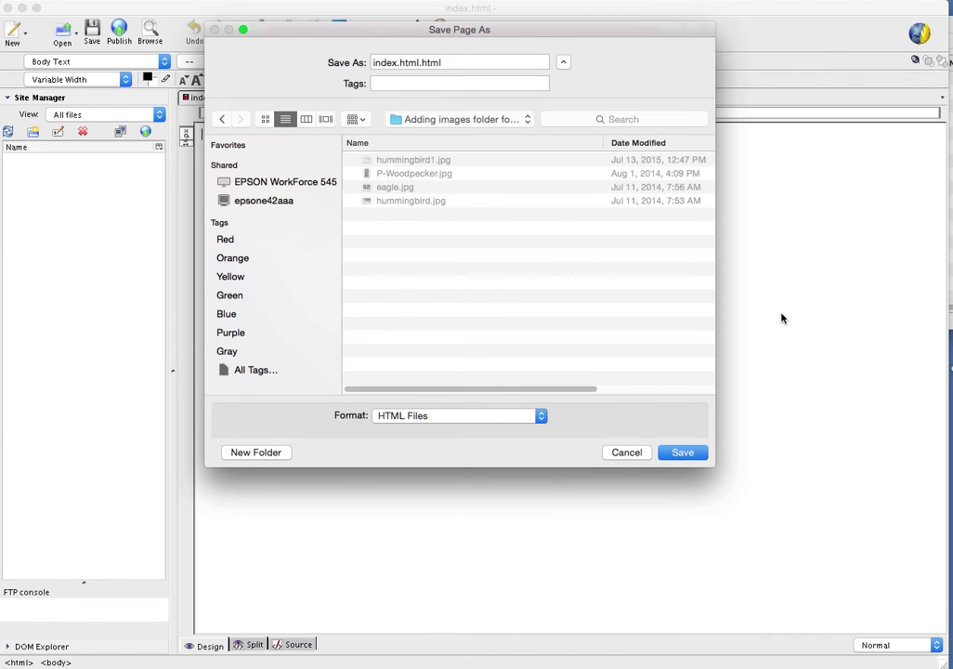
{"action": "left_click", "coordinate": [684, 454]}
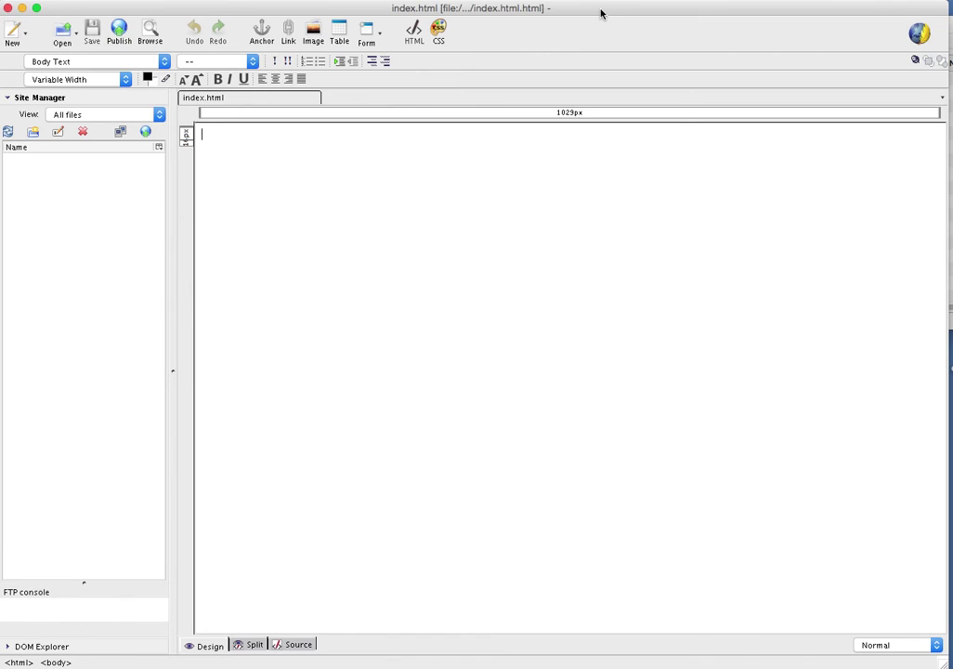
- Start inserting an image into the page, choosing hummingbird1.jpg from "Adding images folder for Kompozer" on the Desktop as its source
{"action": "mouse_move", "coordinate": [600, 13]}
{"action": "left_mouse_down"}
{"action": "mouse_move", "coordinate": [657, 405]}
{"action": "mouse_move", "coordinate": [635, 354]}
{"action": "mouse_move", "coordinate": [623, 8]}
{"action": "mouse_move", "coordinate": [615, 10]}
{"action": "left_mouse_up"}
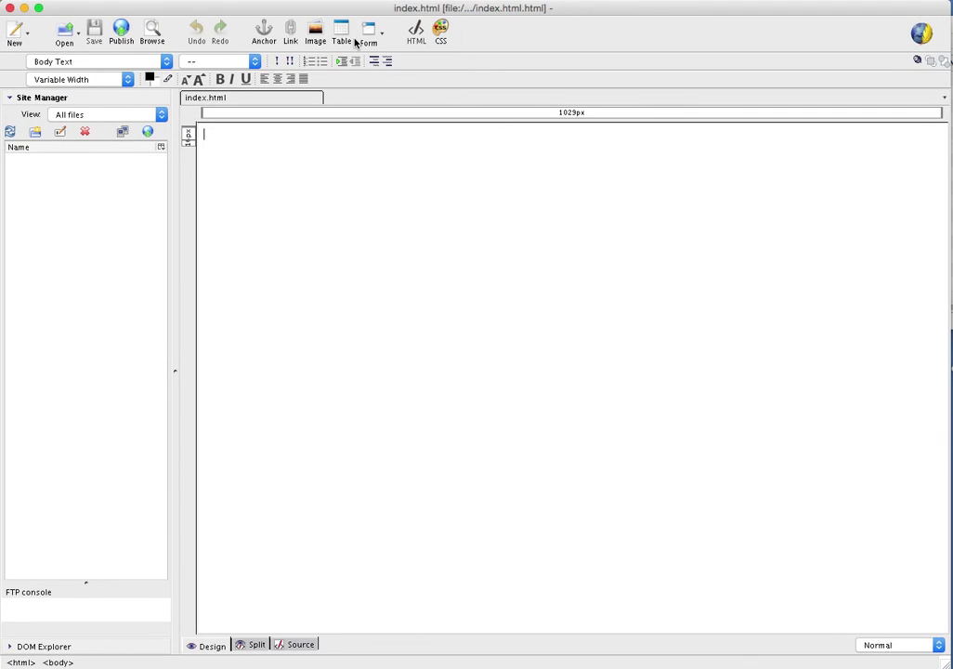
{"action": "left_click", "coordinate": [316, 35]}
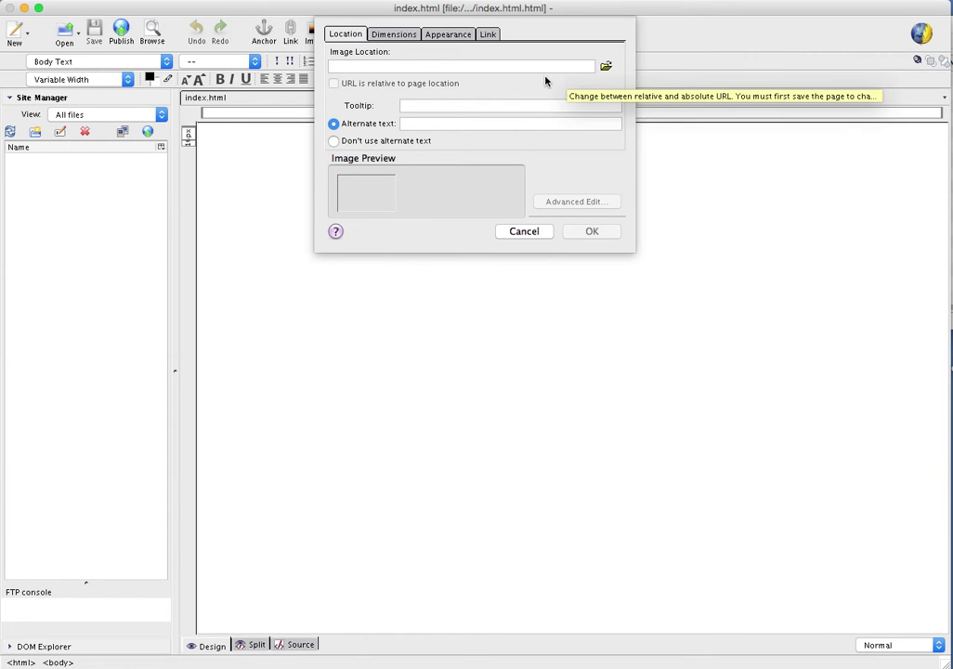
{"action": "left_click", "coordinate": [606, 67]}
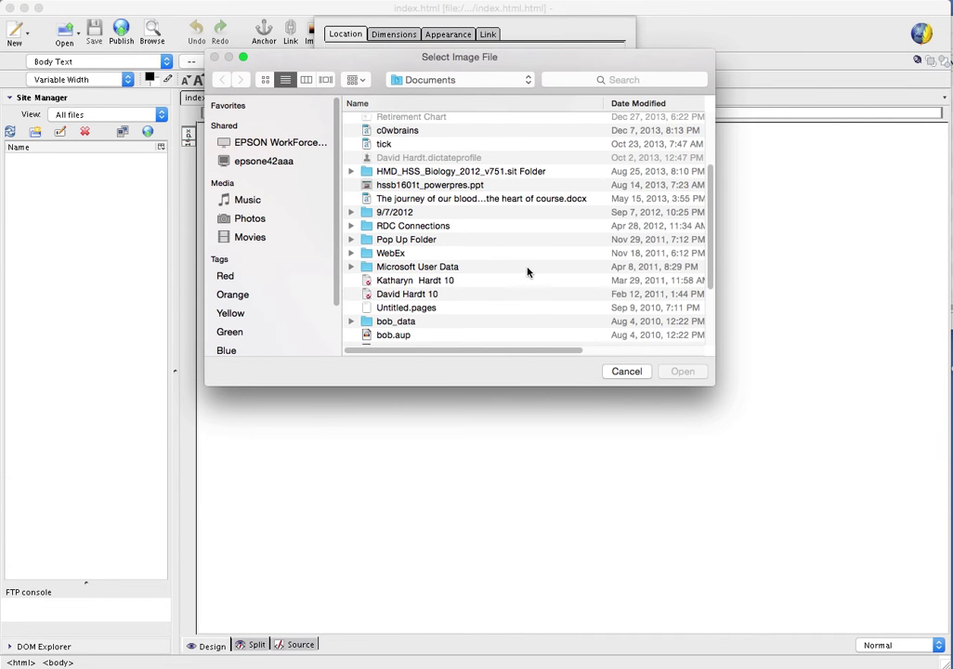
{"action": "scroll", "coordinate": [524, 280], "scroll_direction": "up", "scroll_amount": 5}
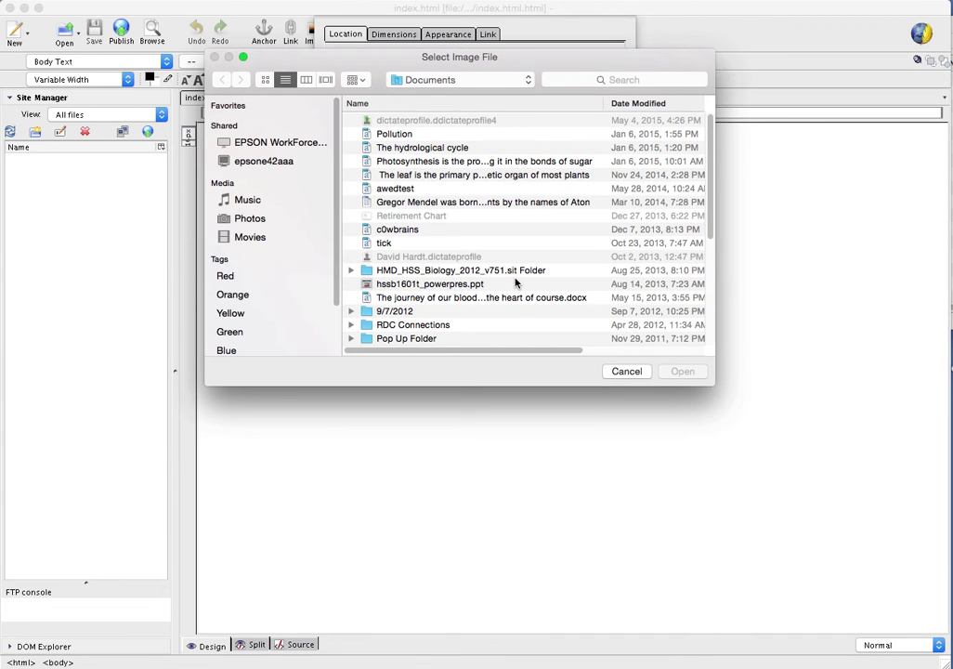
{"action": "left_click", "coordinate": [525, 81]}
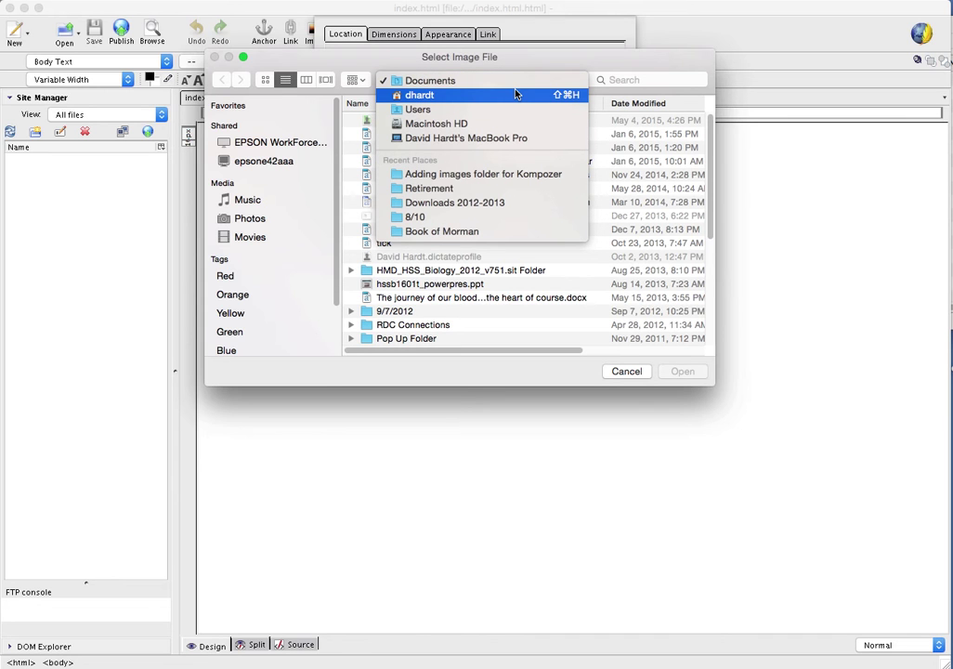
{"action": "left_click", "coordinate": [516, 94]}
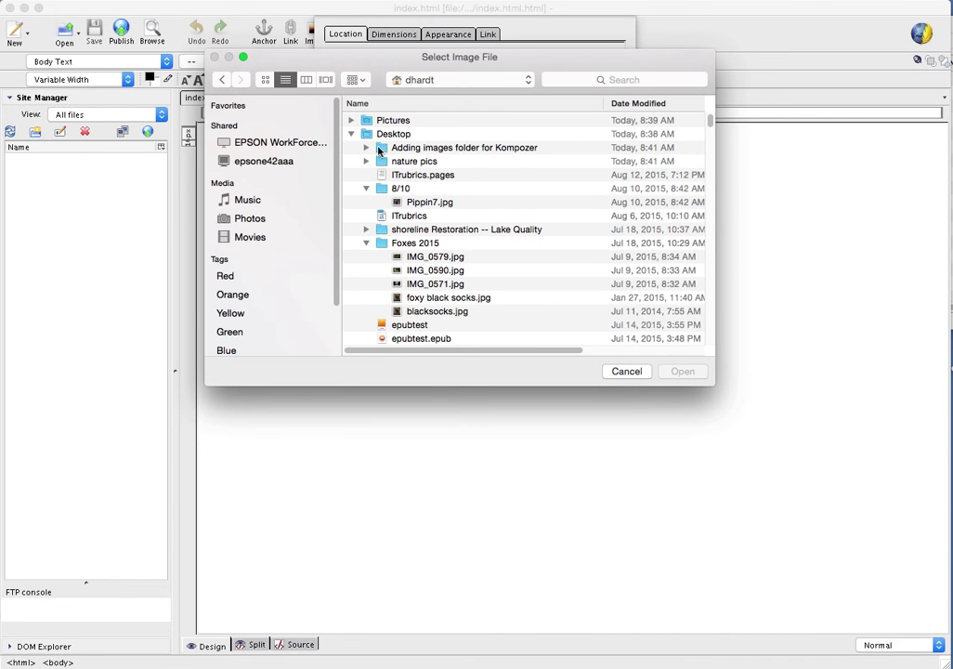
{"action": "left_click", "coordinate": [380, 150]}
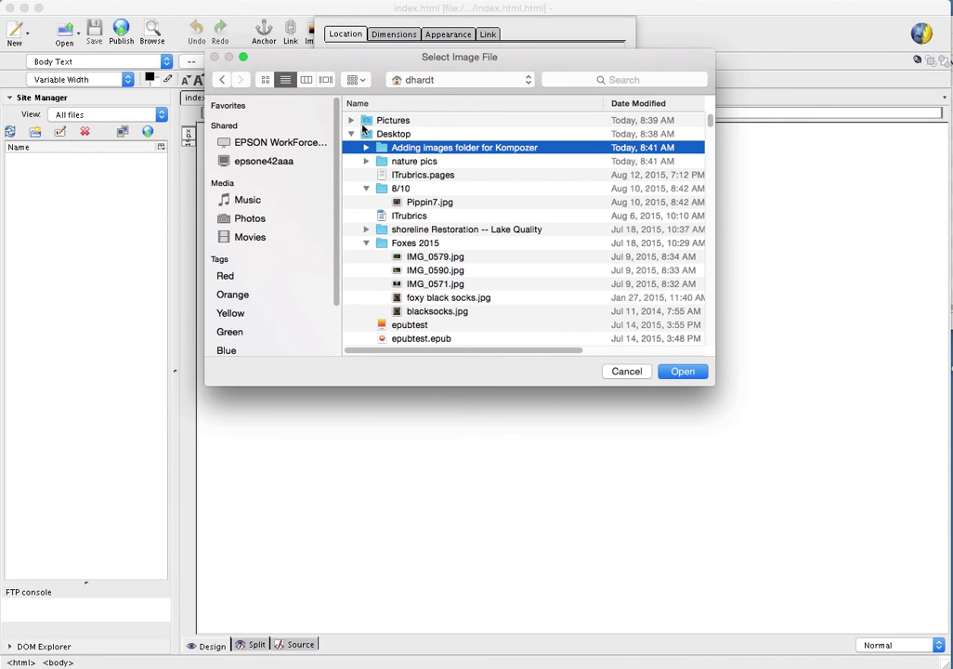
{"action": "left_click", "coordinate": [366, 149]}
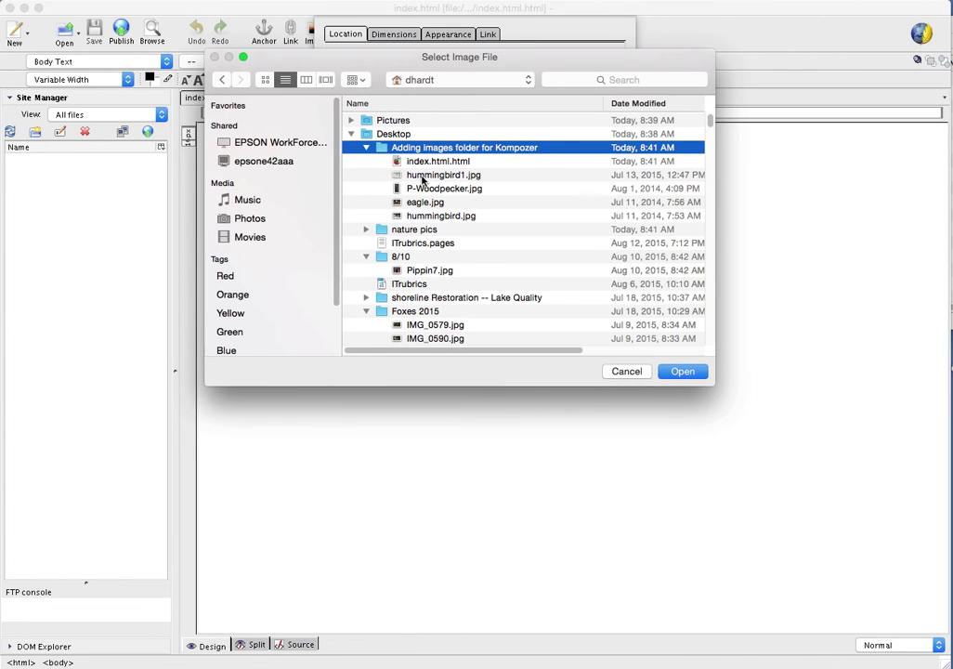
{"action": "left_click", "coordinate": [423, 177]}
{"action": "left_click", "coordinate": [681, 373]}
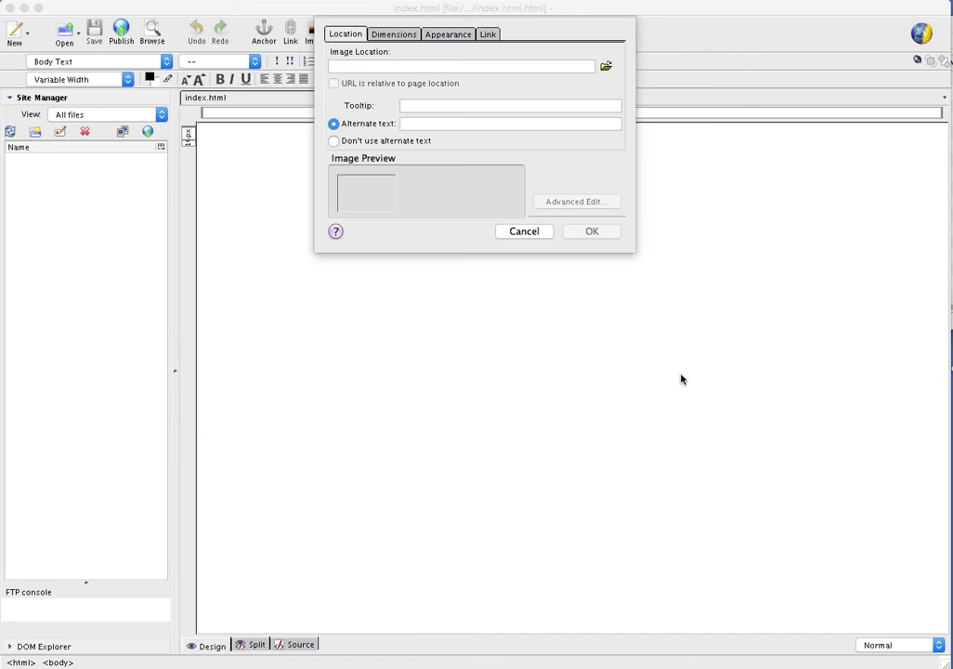
{"action": "left_click", "coordinate": [612, 233]}
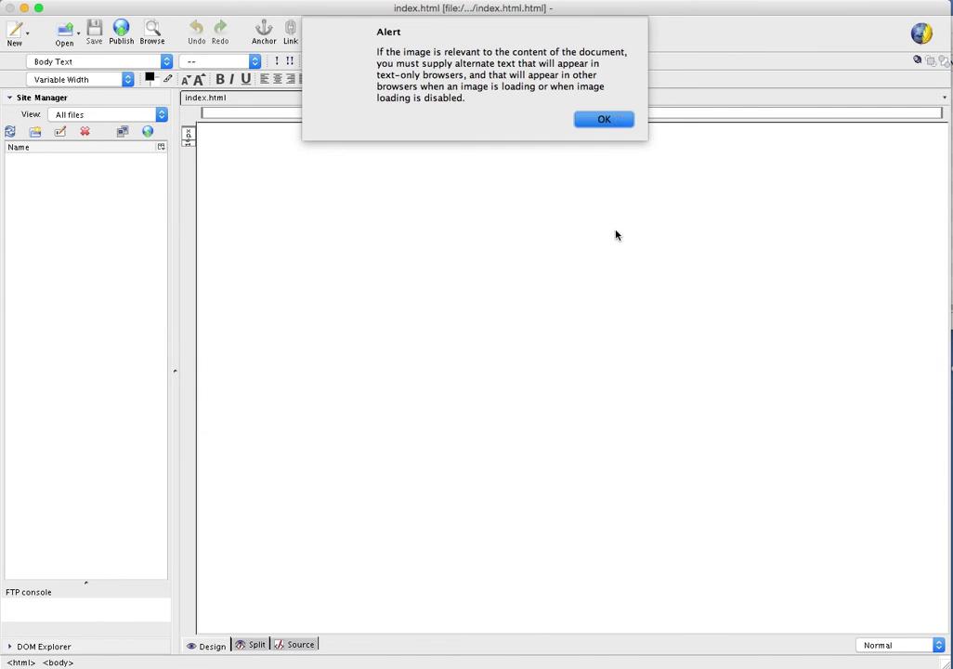
{"action": "left_click", "coordinate": [611, 122]}
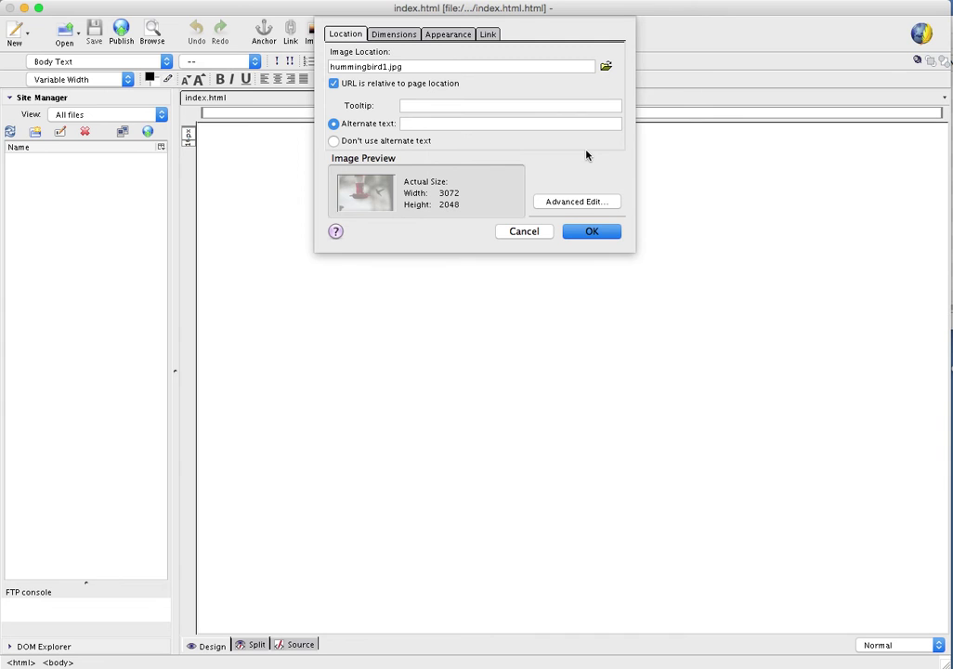
- Give the image a custom size with constrained proportions and a width of 307 pixels
{"action": "left_click", "coordinate": [394, 34]}
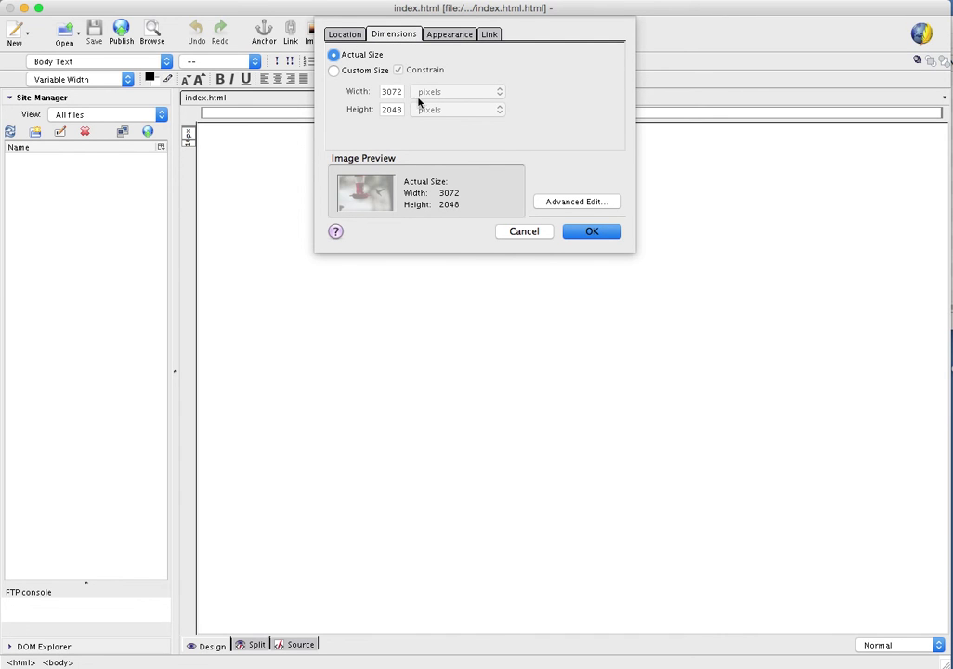
{"action": "left_click", "coordinate": [334, 71]}
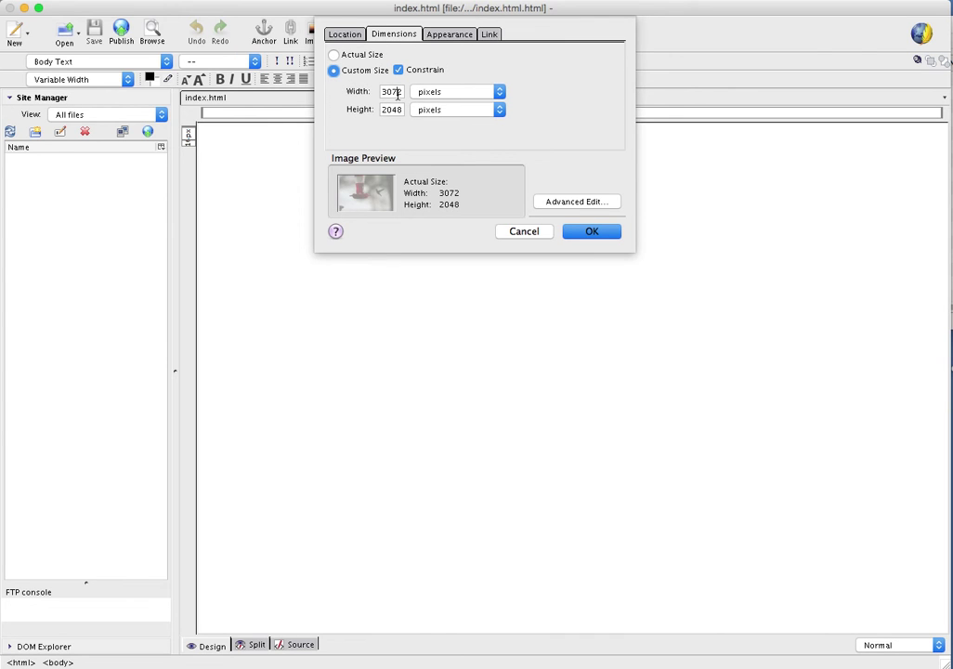
{"action": "left_click", "coordinate": [400, 92]}
{"action": "key", "text": "BackSpace"}
- Enter "hummimng bird" as the image's alternate text and insert the image into the page
{"action": "left_click", "coordinate": [605, 237]}
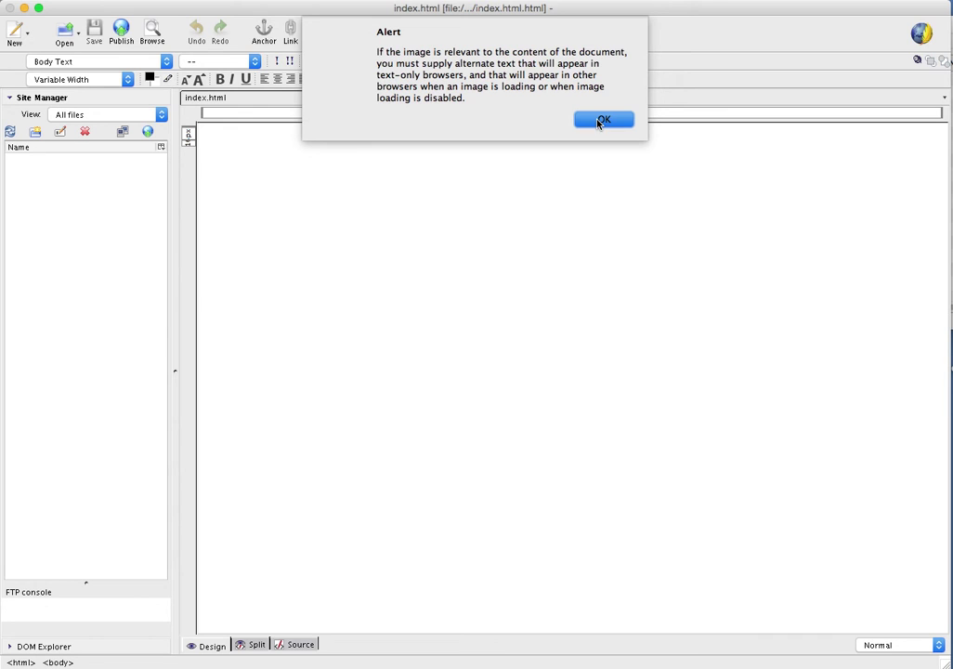
{"action": "left_click", "coordinate": [602, 121]}
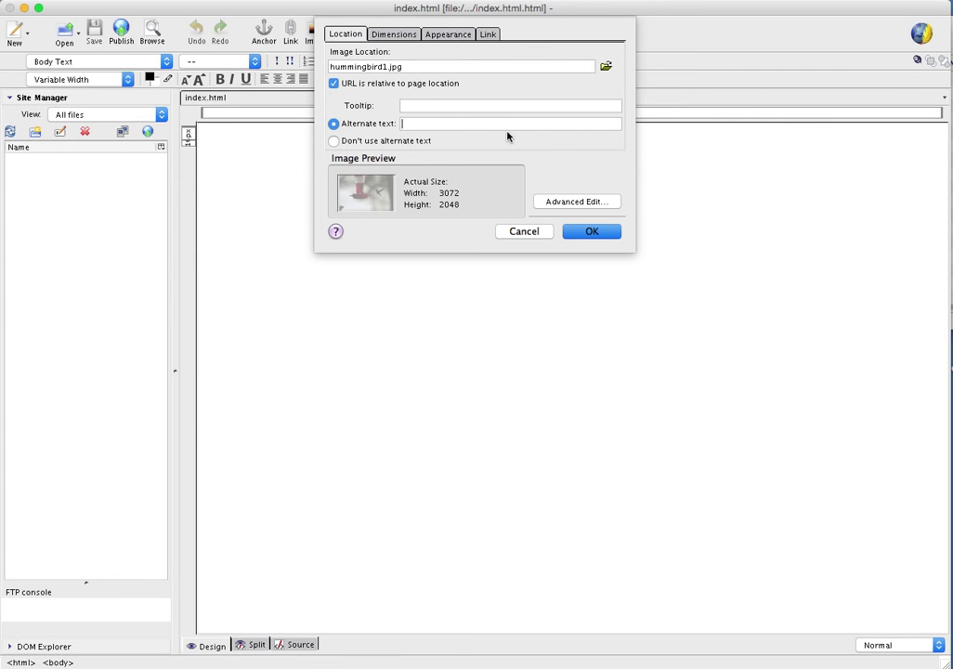
{"action": "type", "text": "hummimng bird"}
{"action": "left_click", "coordinate": [601, 234]}
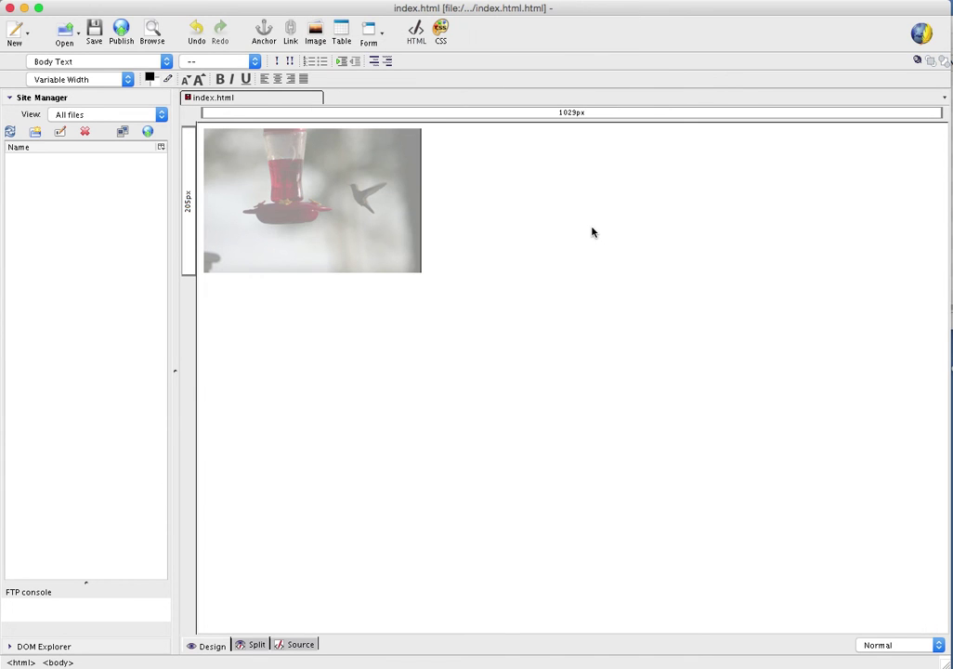
- Switch to Finder and check that index.html.html and the images are together in "Adding images folder for Kompozer"
{"action": "left_click_drag", "start_coordinate": [586, 8], "coordinate": [593, 288]}
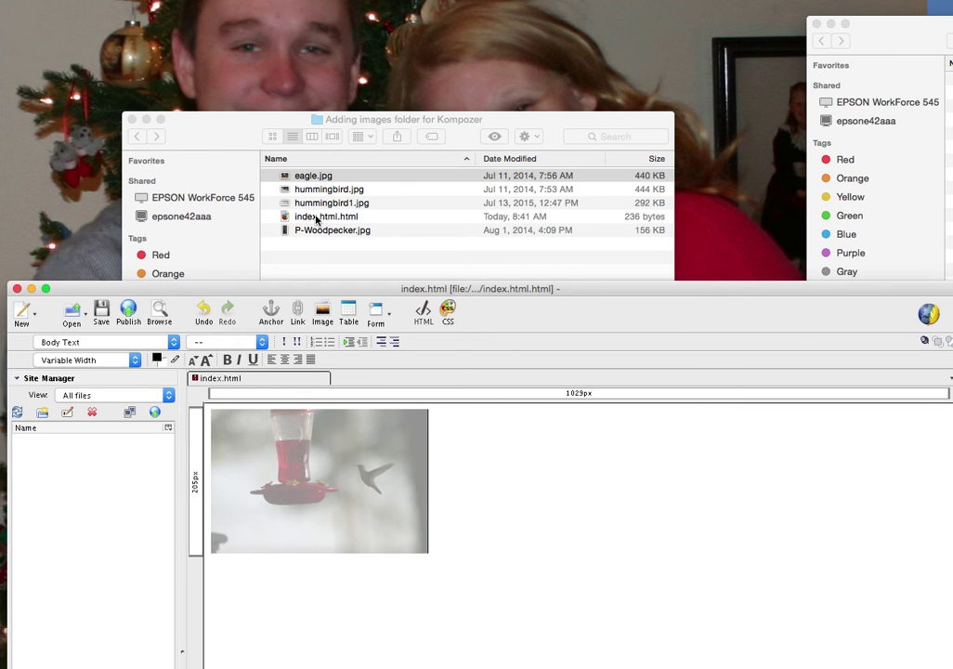
{"action": "key", "text": "super+Tab"}
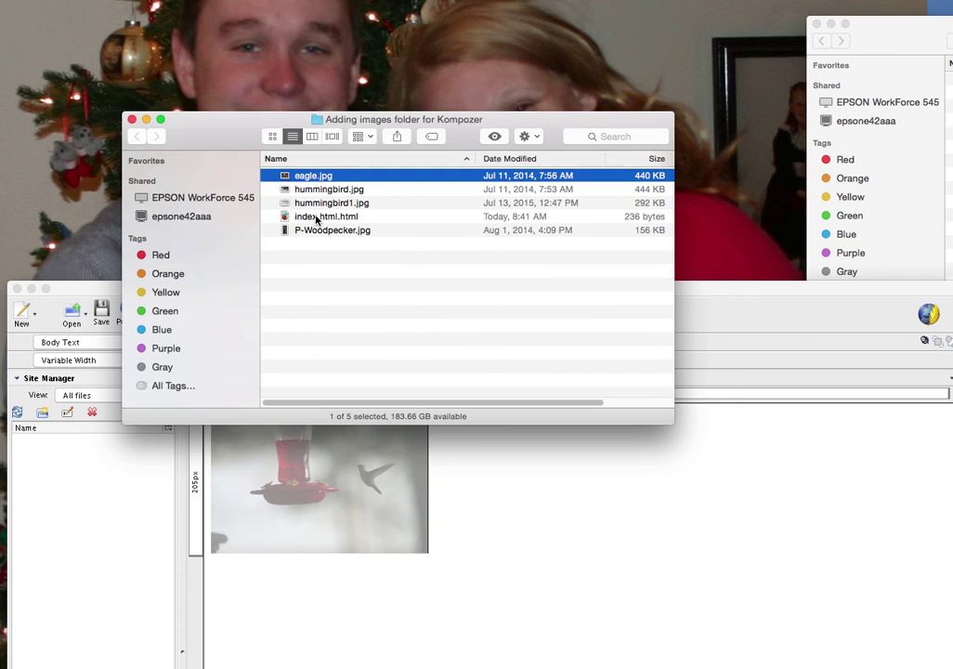
{"action": "left_click", "coordinate": [316, 219]}
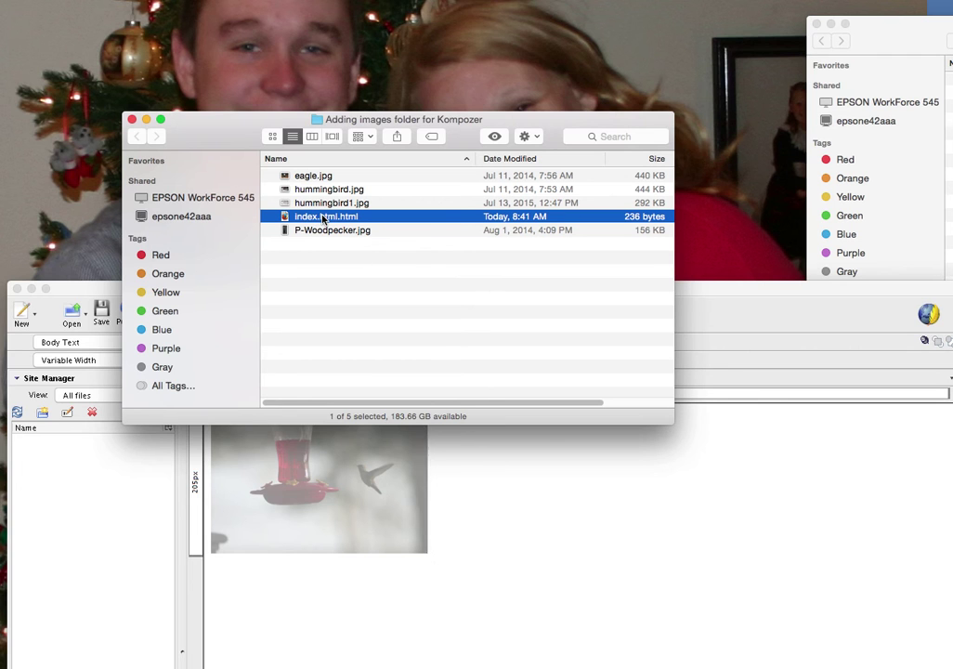
{"action": "left_click", "coordinate": [322, 189]}
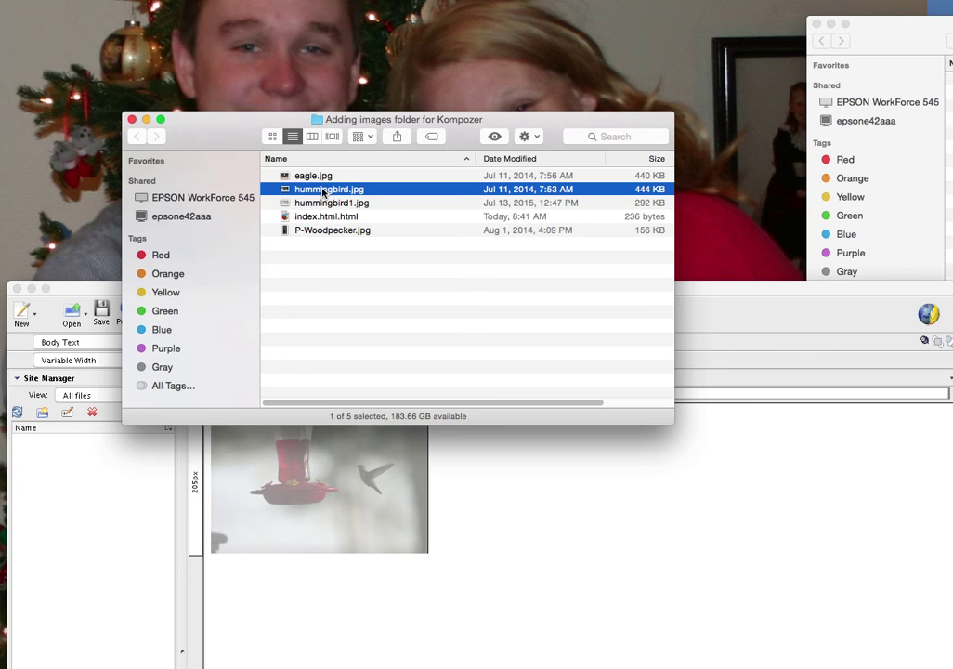
{"action": "left_click", "coordinate": [326, 217]}
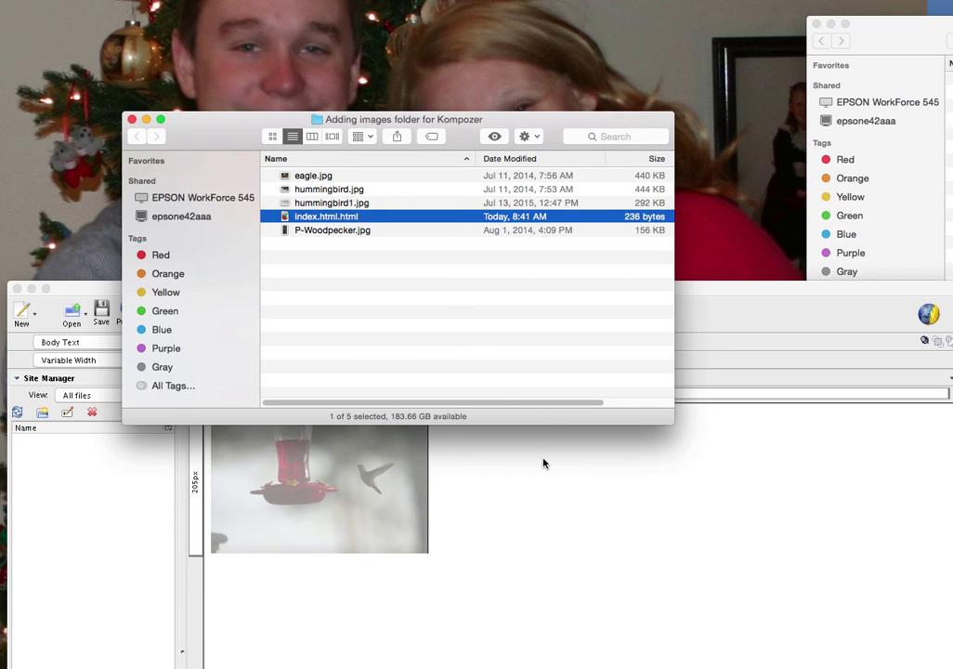
{"action": "left_click", "coordinate": [322, 219]}
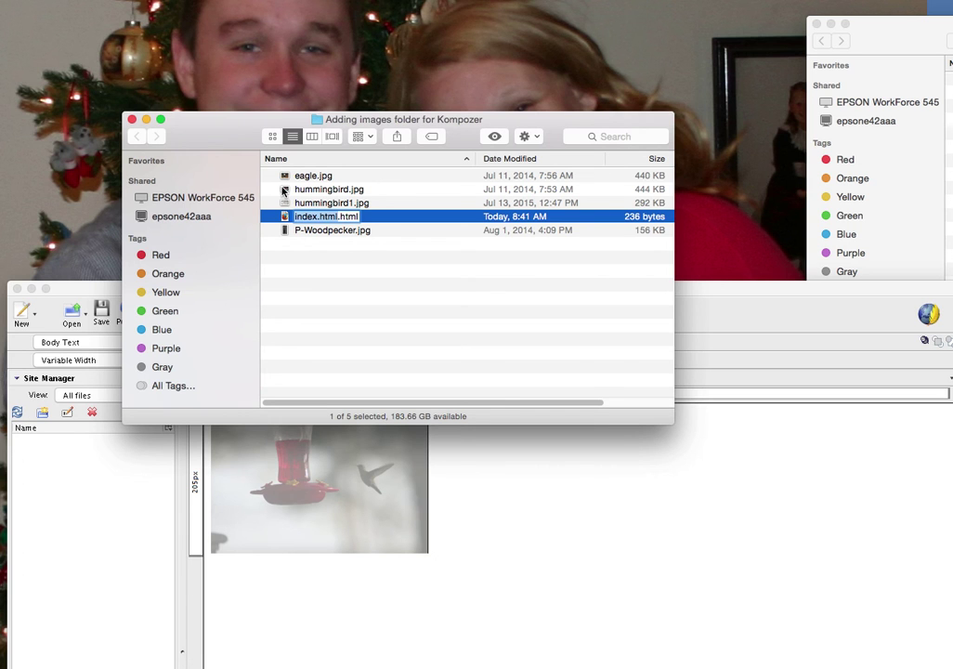
{"action": "left_click", "coordinate": [284, 190]}
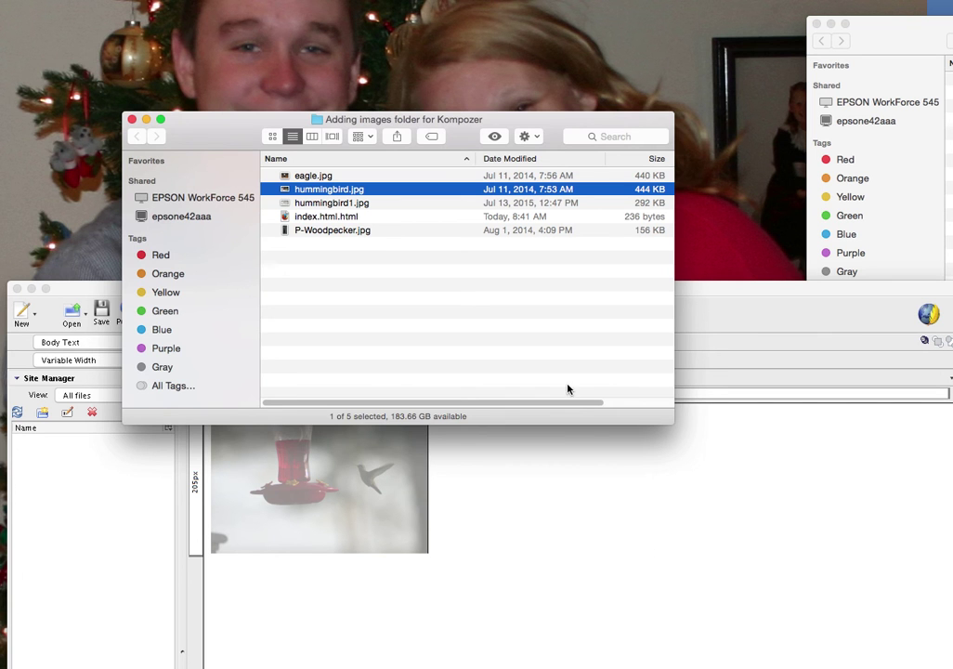
- Switch back to KompoZer and start inserting another image, choosing P-Woodpecker.jpg from the same folder as its source
{"action": "left_click", "coordinate": [580, 491]}
{"action": "left_click_drag", "start_coordinate": [586, 292], "coordinate": [576, 8]}
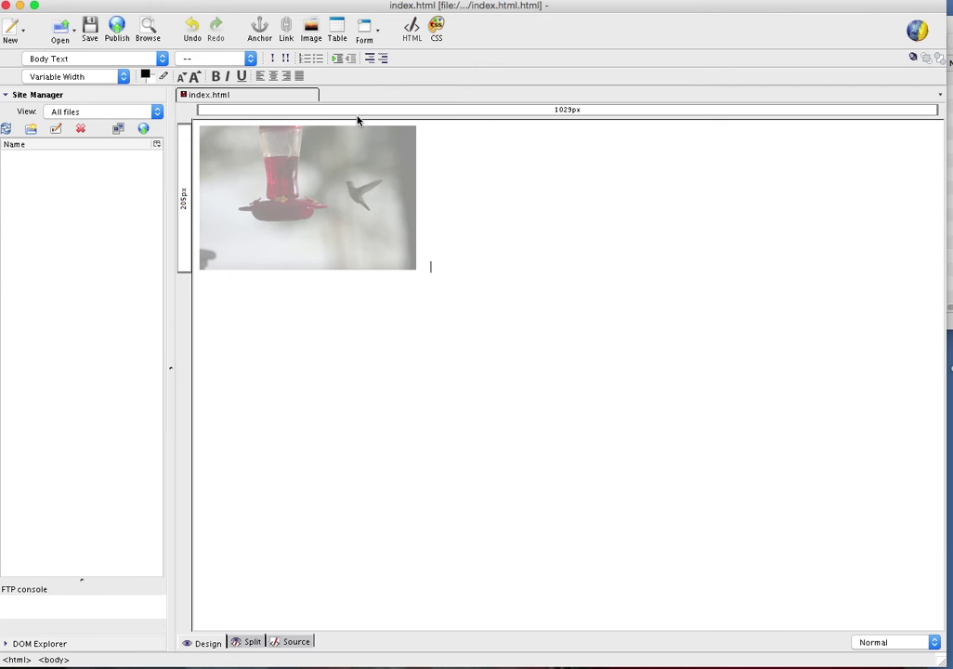
{"action": "left_click", "coordinate": [313, 29]}
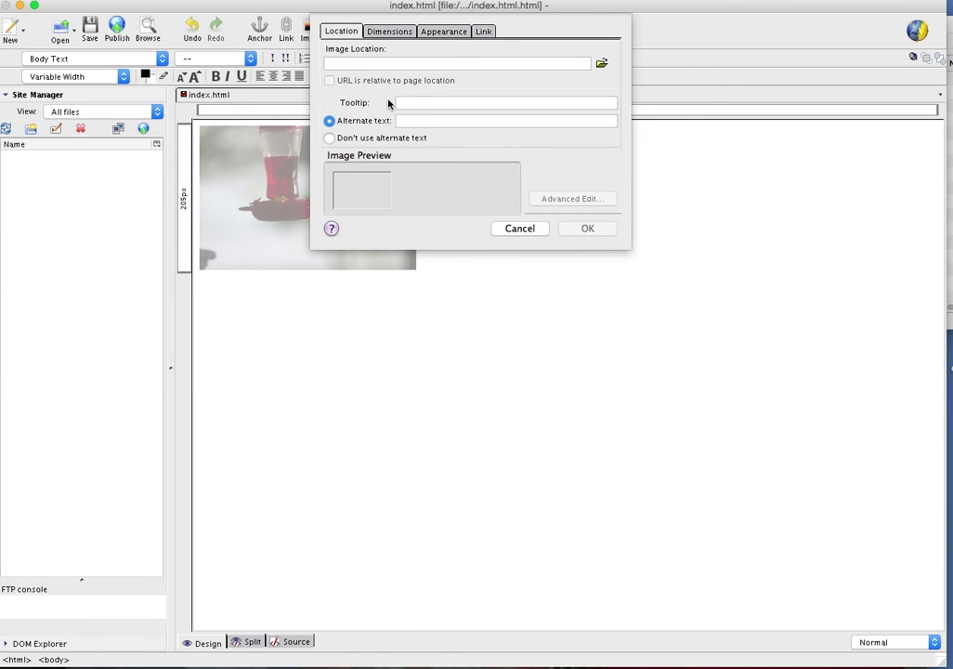
{"action": "left_click", "coordinate": [602, 65]}
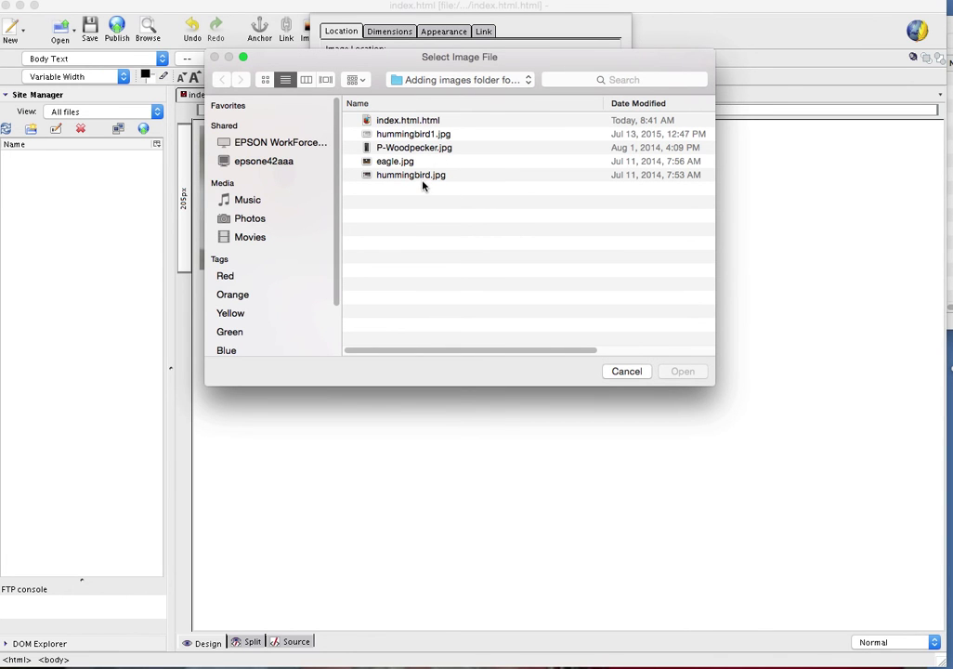
{"action": "left_click", "coordinate": [425, 148]}
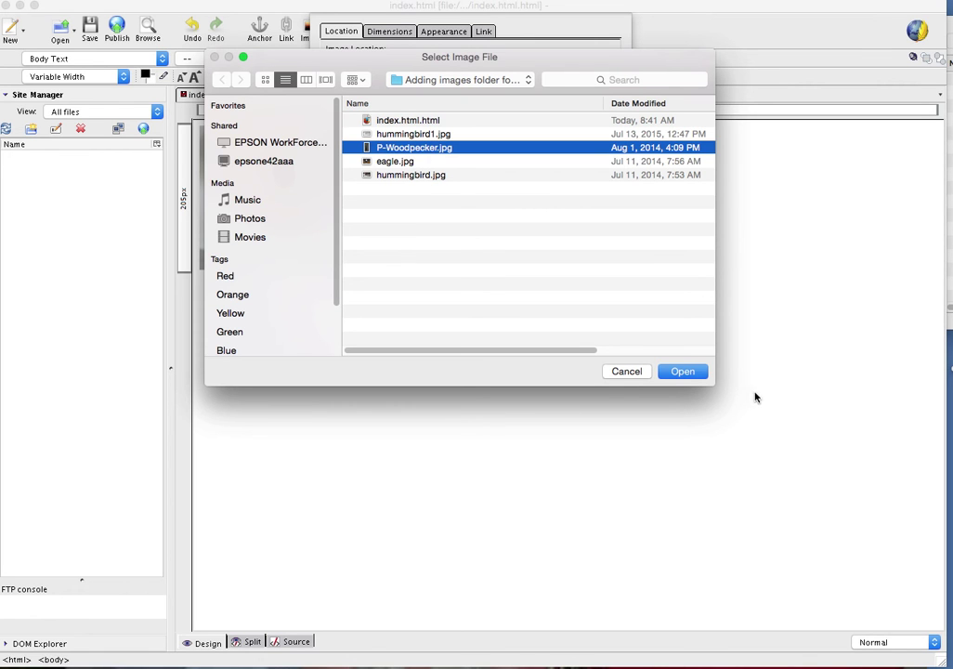
{"action": "left_click", "coordinate": [684, 371]}
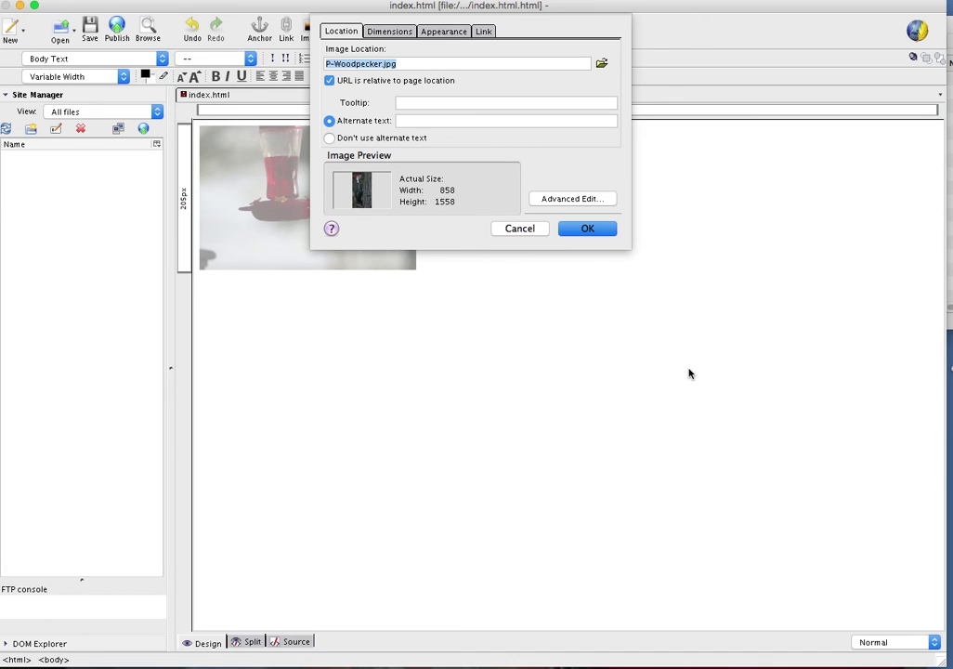
- Enter "wood pecker" as the woodpecker image's alternate text
{"action": "left_click", "coordinate": [471, 121]}
{"action": "type", "text": "wo"}
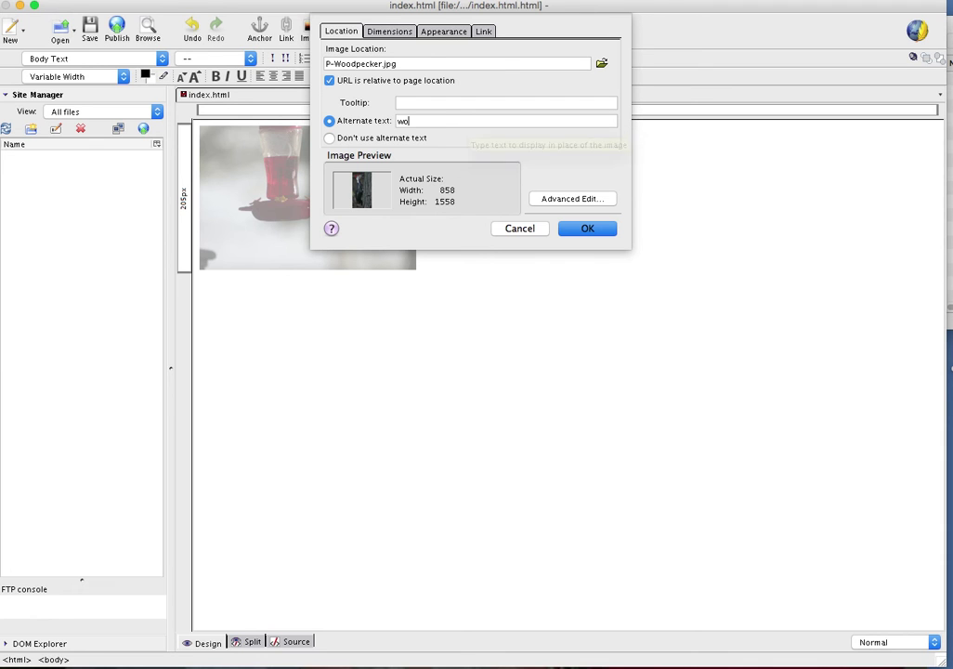
{"action": "type", "text": "od pecker"}
- Give the woodpecker image a custom size with constrained proportions and a width of 85 pixels, and insert it into the page
{"action": "left_click", "coordinate": [400, 31]}
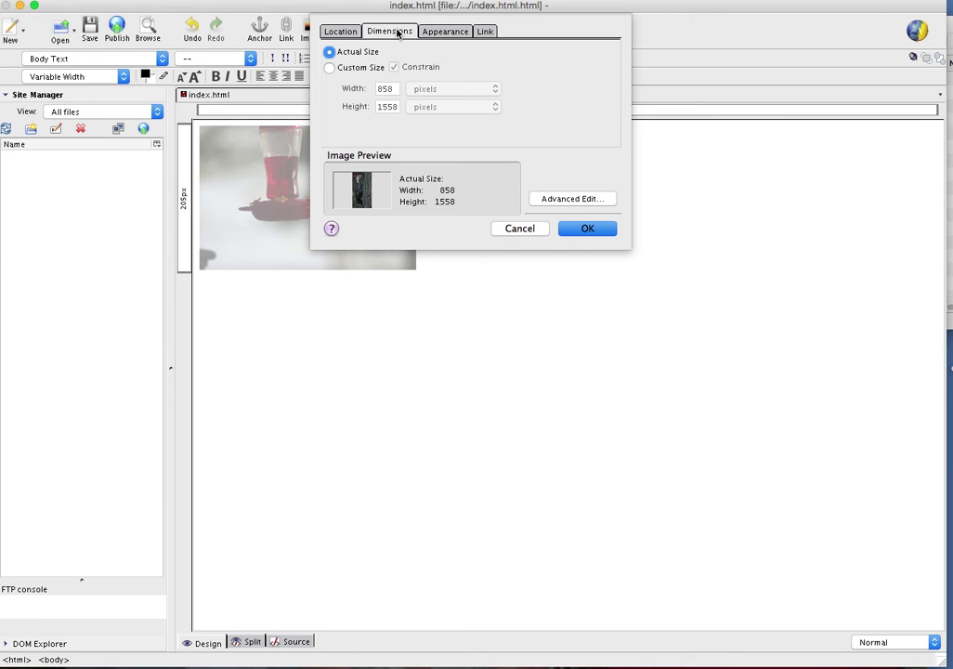
{"action": "left_click", "coordinate": [330, 68]}
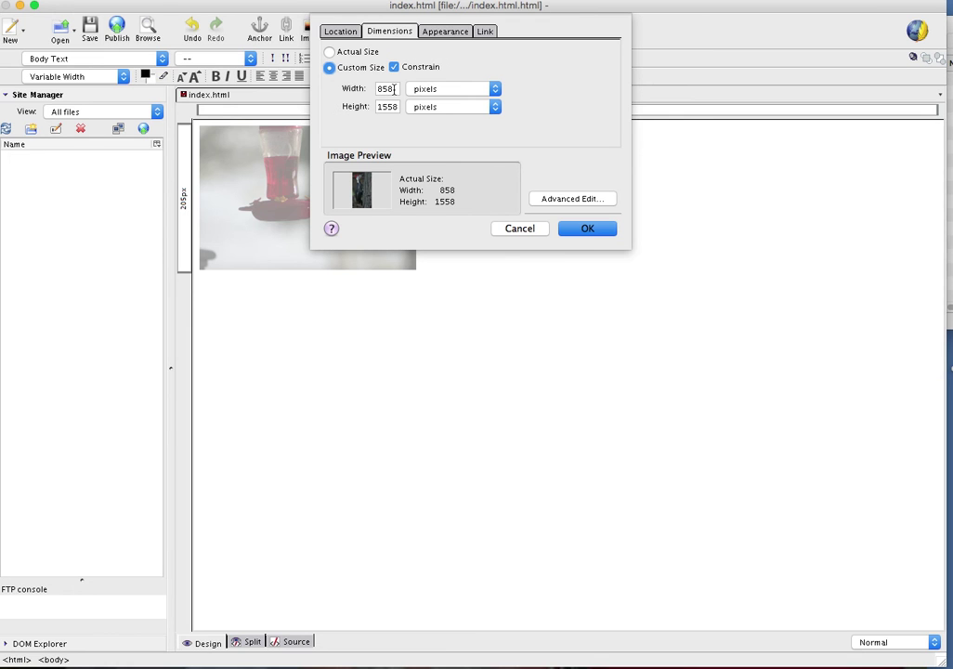
{"action": "left_click", "coordinate": [395, 89]}
{"action": "key", "text": "BackSpace"}
{"action": "left_click", "coordinate": [595, 231]}
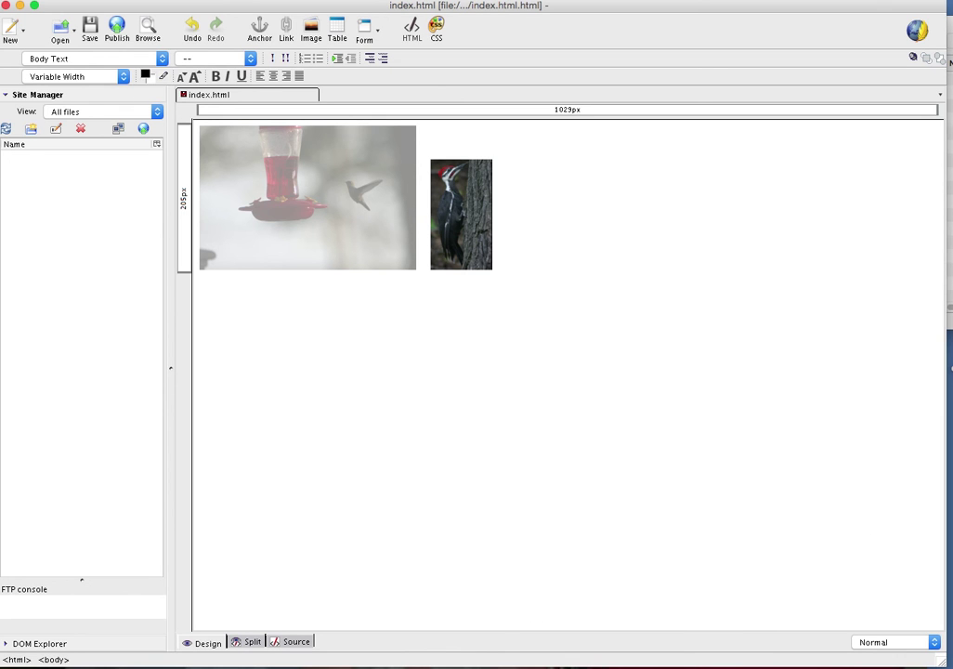
- Save the page with both images and move the KompoZer window down to uncover the image folder in Finder
{"action": "left_click", "coordinate": [2, 0]}
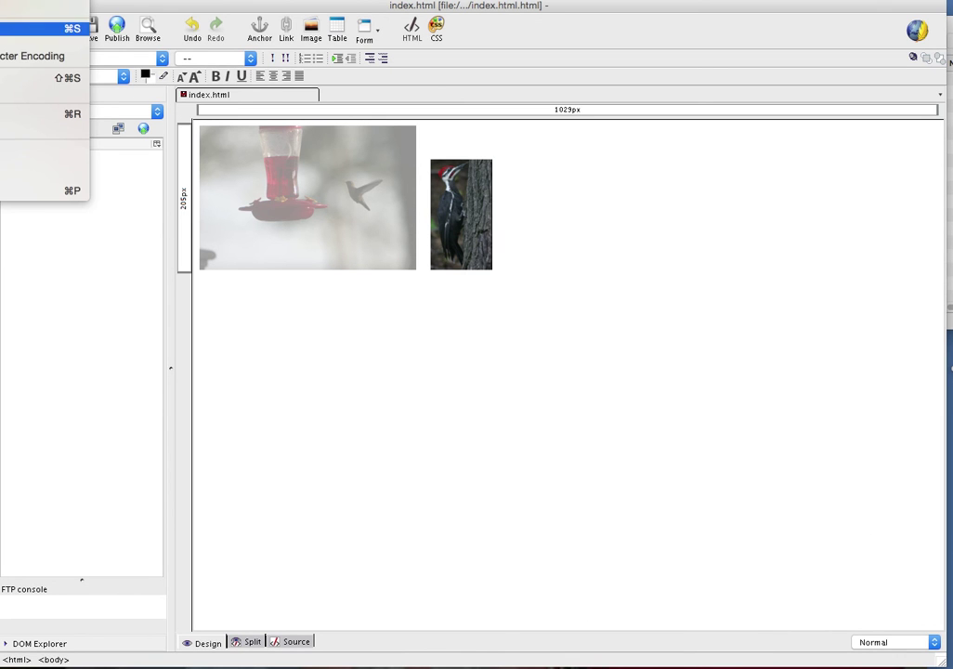
{"action": "left_click", "coordinate": [19, 29]}
{"action": "left_click_drag", "start_coordinate": [220, 8], "coordinate": [215, 503]}
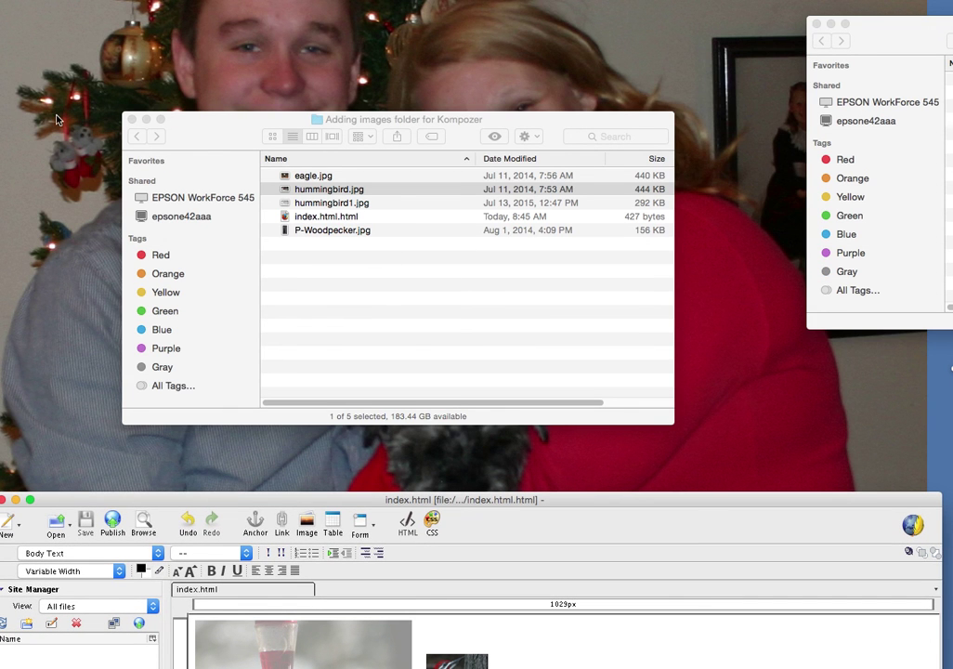
- Close the "Adding images folder for Kompozer" window in Finder and move the KompoZer window back up into full view
{"action": "left_click", "coordinate": [133, 121]}
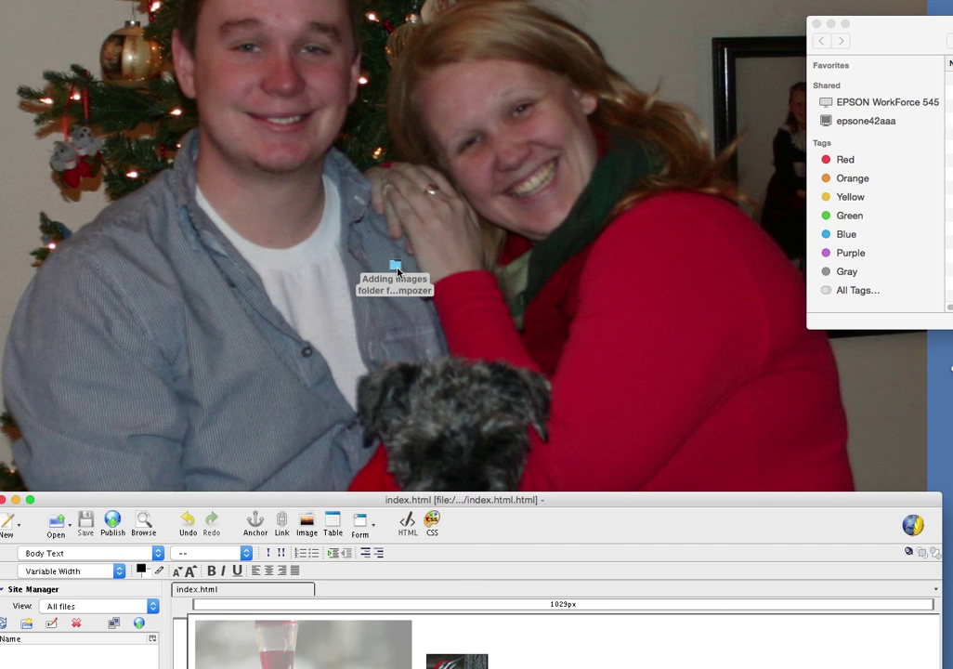
{"action": "left_click", "coordinate": [264, 213]}
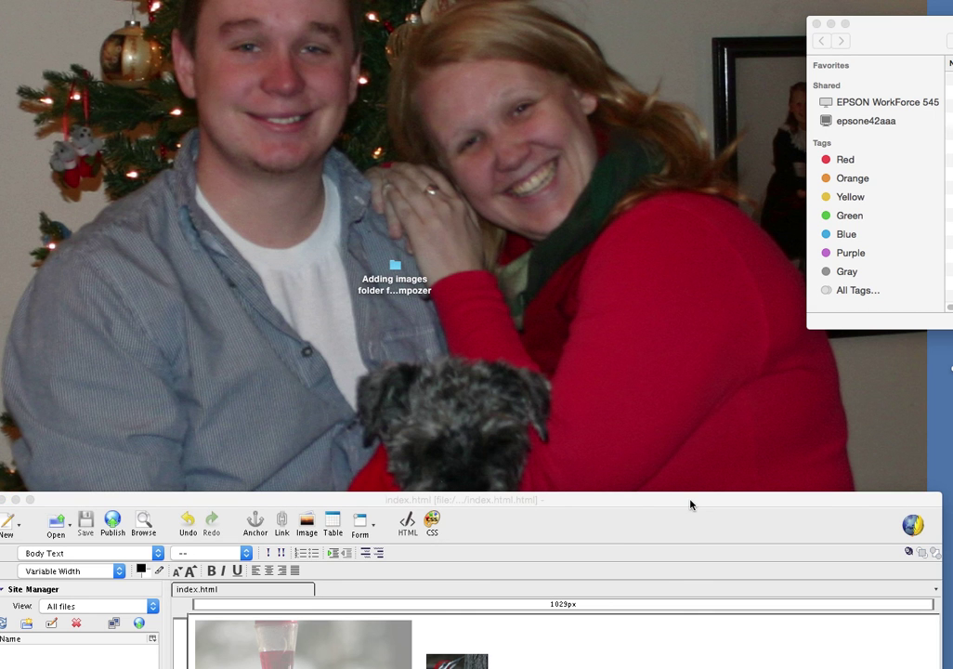
{"action": "left_click_drag", "start_coordinate": [690, 504], "coordinate": [700, 0]}
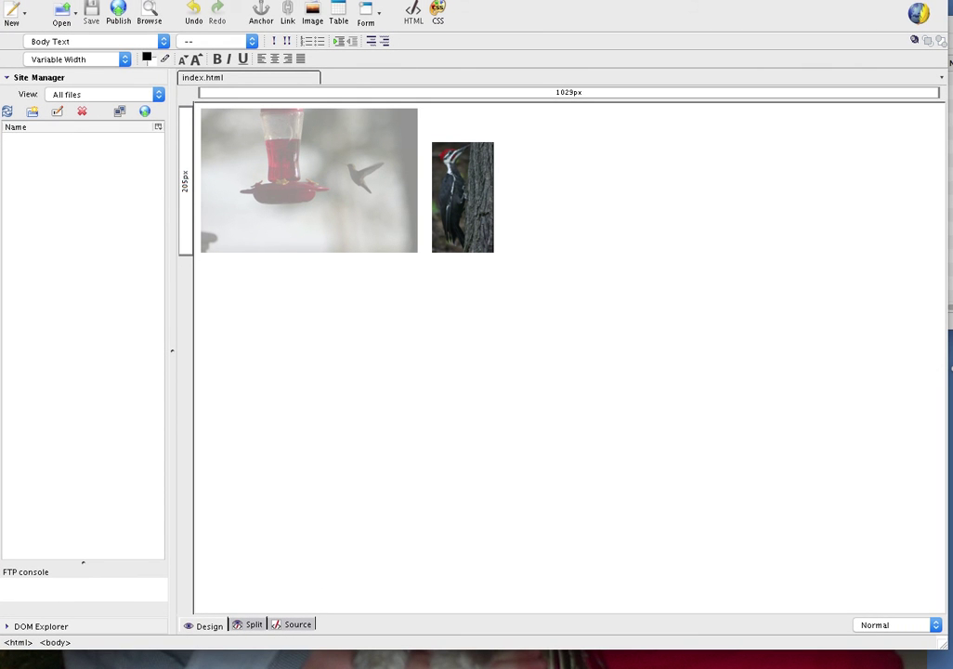